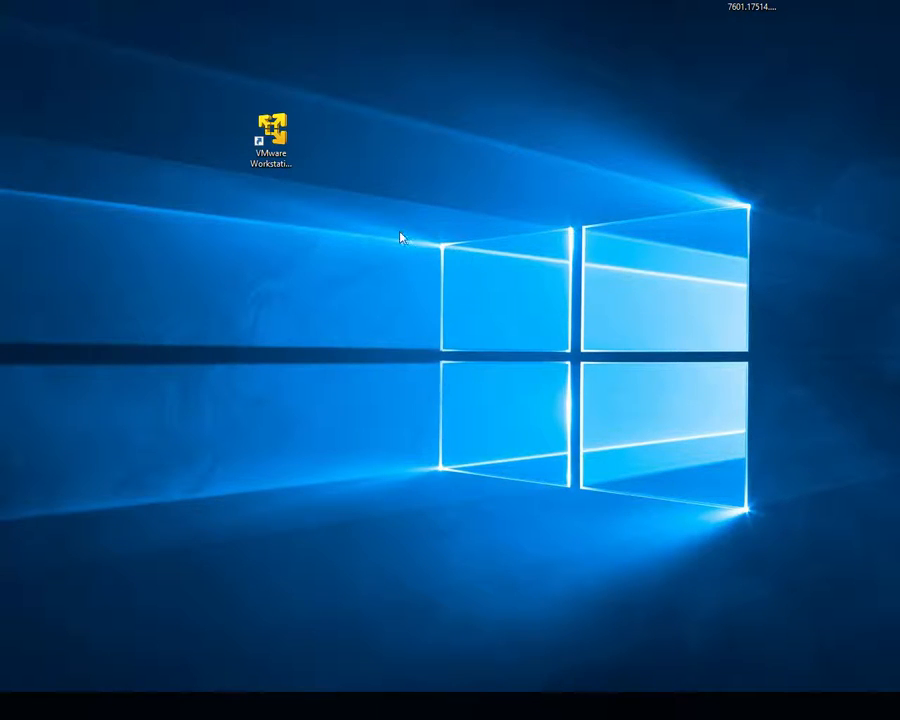
Step: Launch VMware Workstation 12 Player from the desktop shortcut and bring its window onto the screen
click(269, 150)
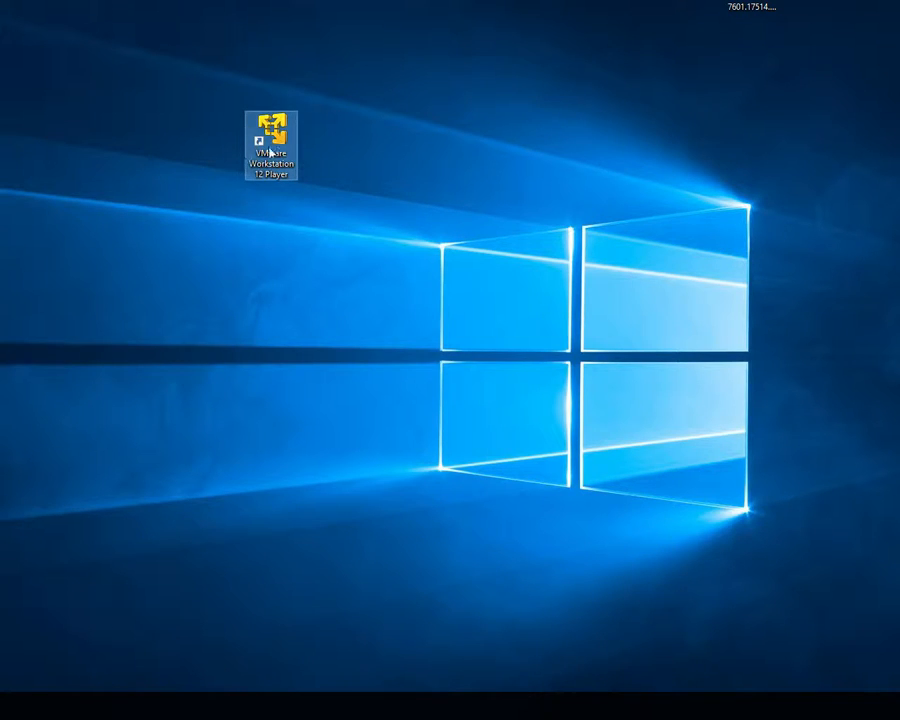
click(752, 20)
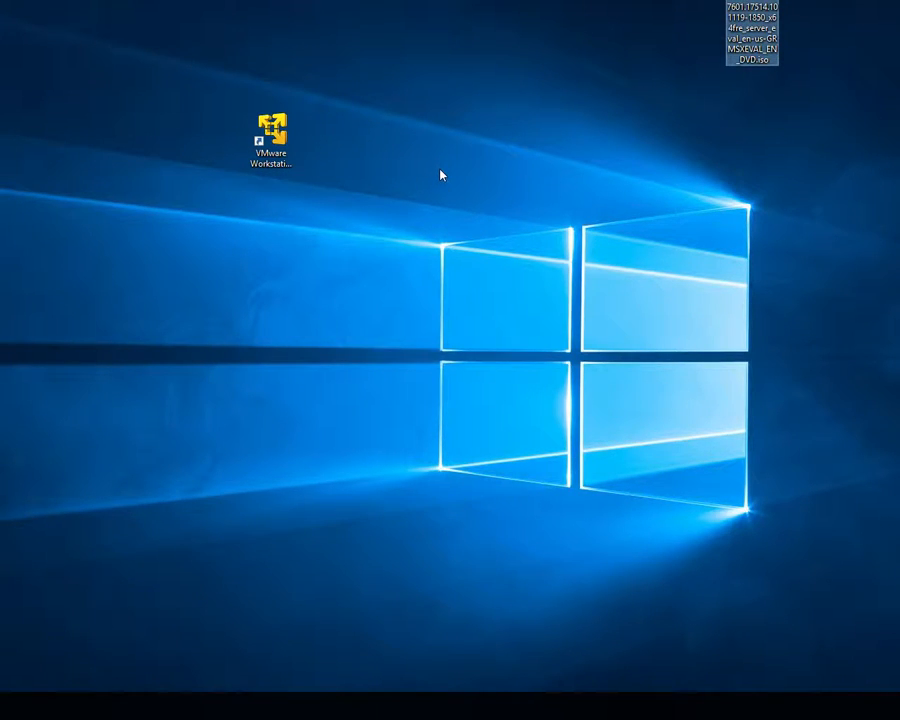
click(264, 165)
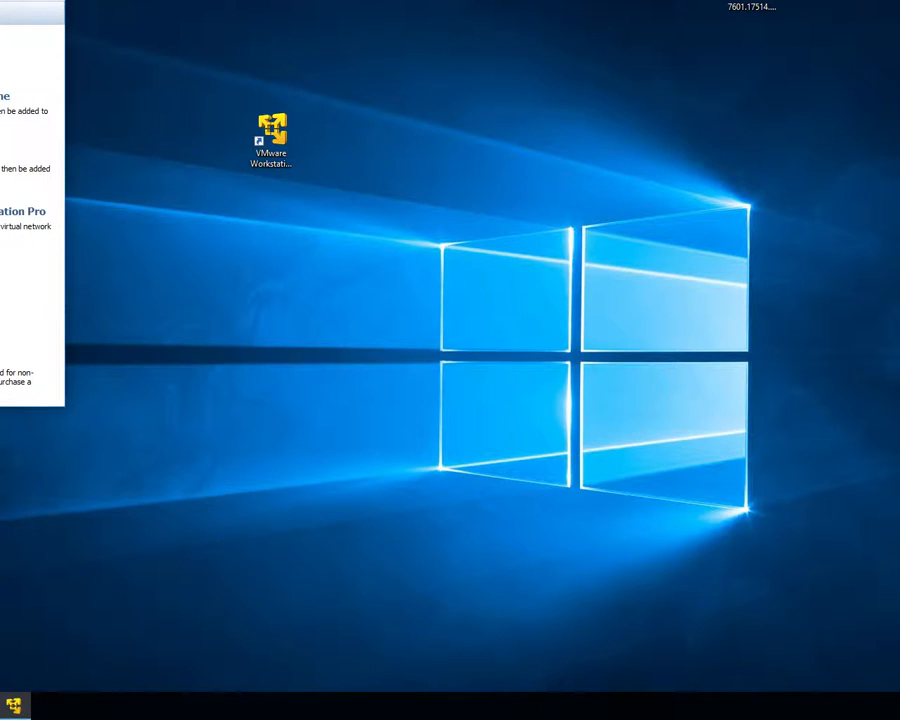
drag(0, 0, 468, 151)
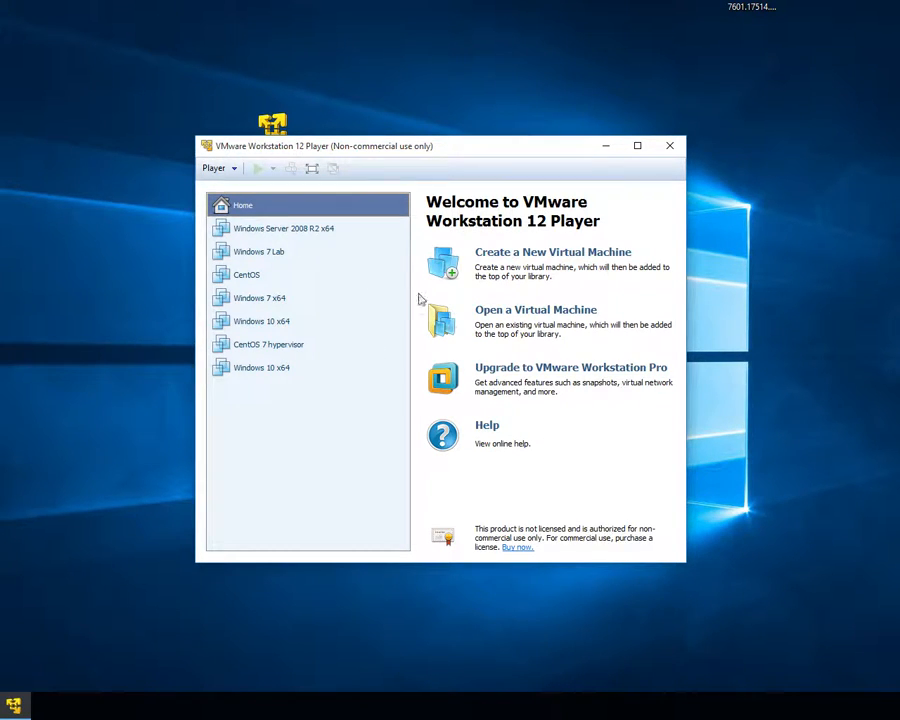
Step: Start a new virtual machine that installs the OS later, with guest version Windows Server 2008 R2 x64
click(550, 258)
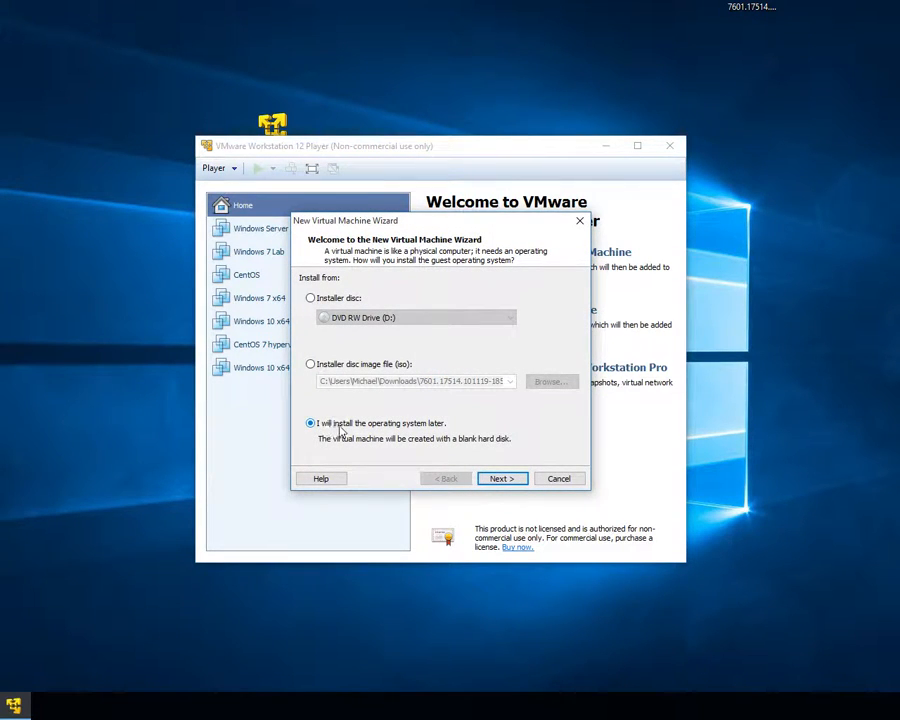
click(506, 479)
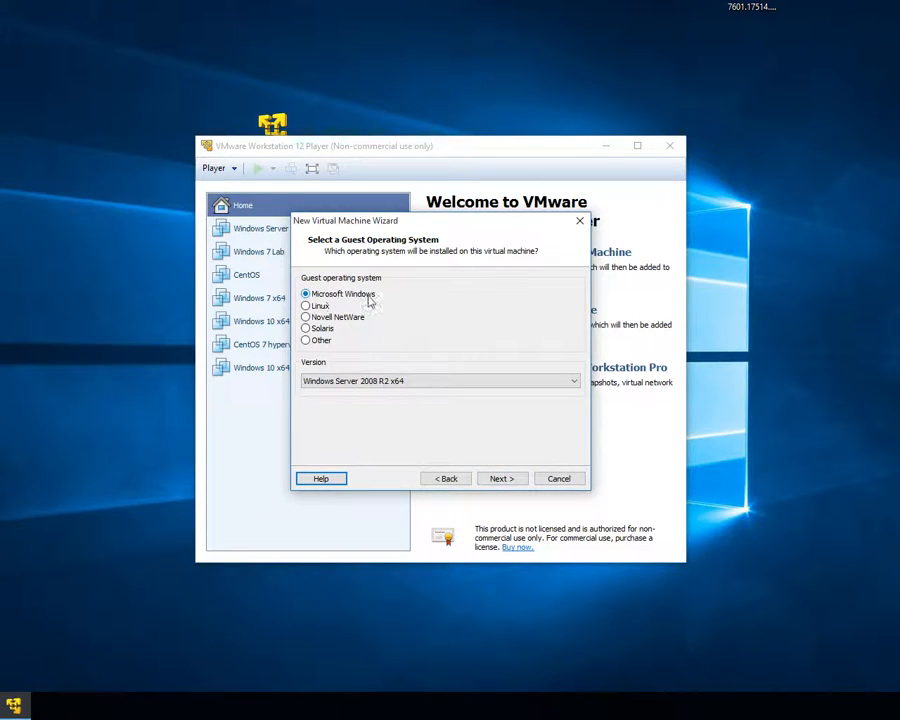
click(423, 382)
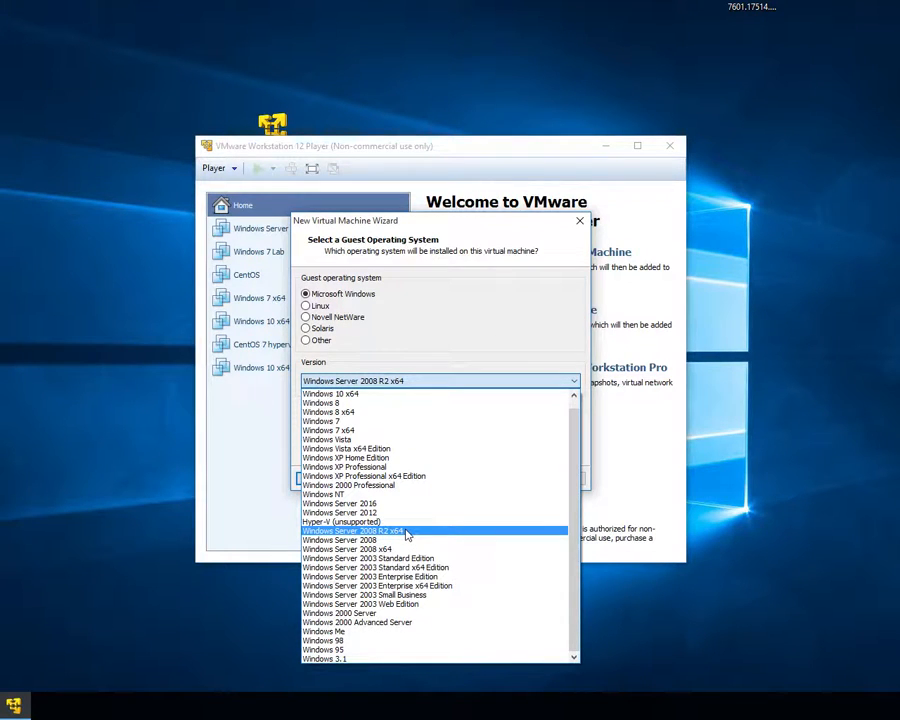
click(406, 531)
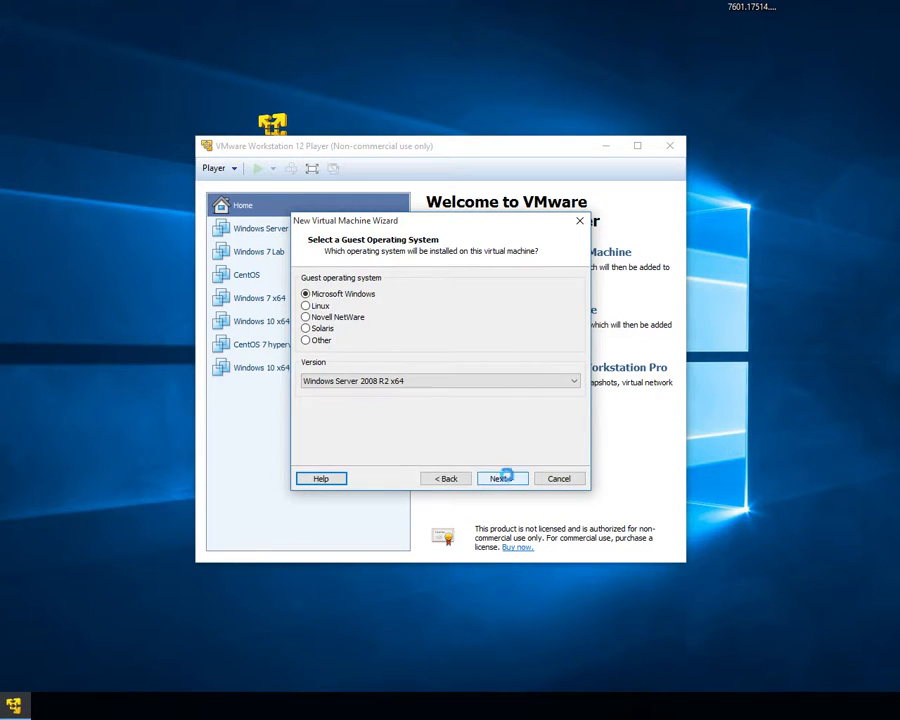
click(501, 479)
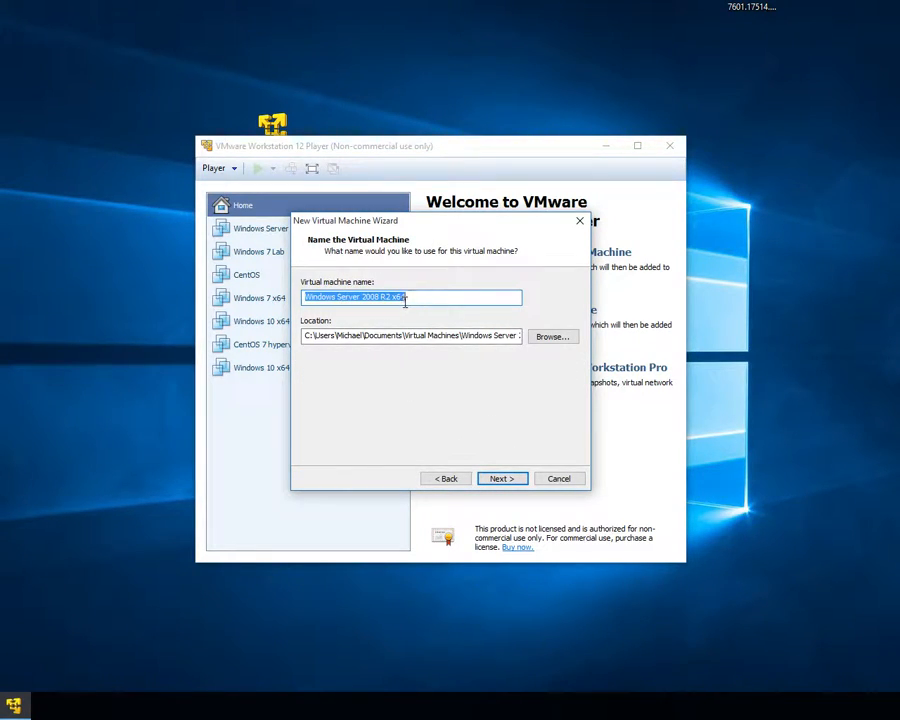
Step: Name the virtual machine "Windows Server 2008 R2 x64 V2"
drag(420, 230, 392, 337)
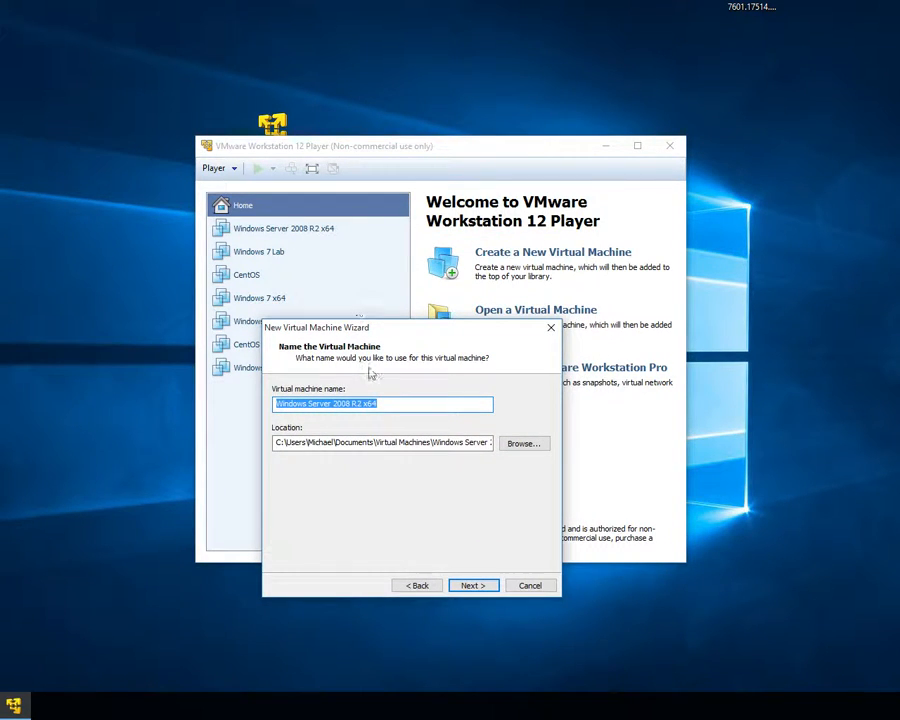
click(387, 403)
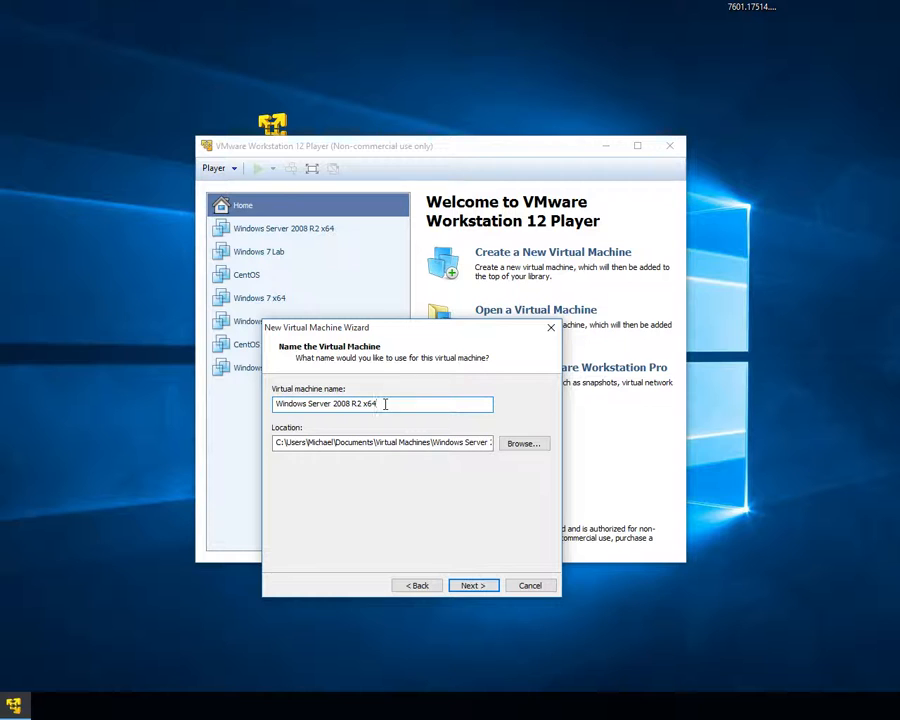
text(V2)
Step: Set the VM location to a new folder server08 inside F:\Virtual Machines\Virtual Machines
click(524, 445)
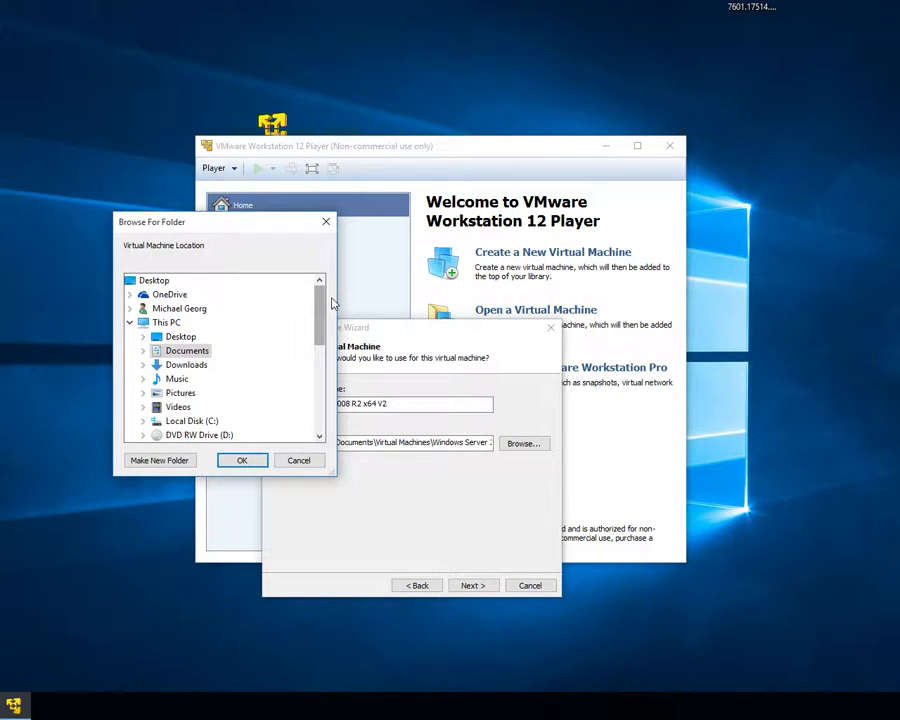
drag(319, 305, 319, 352)
click(182, 308)
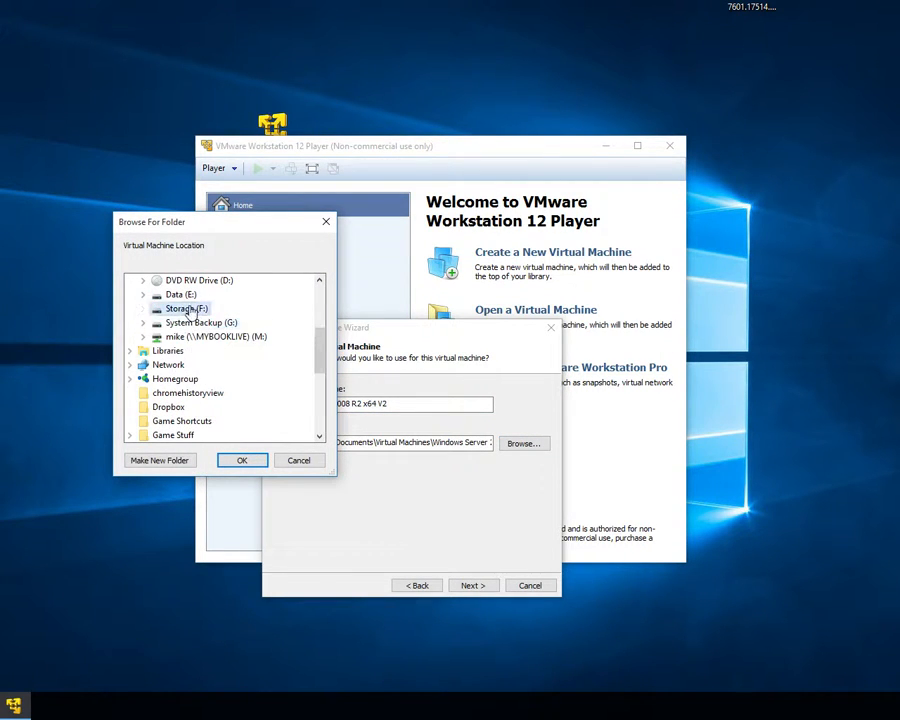
click(143, 308)
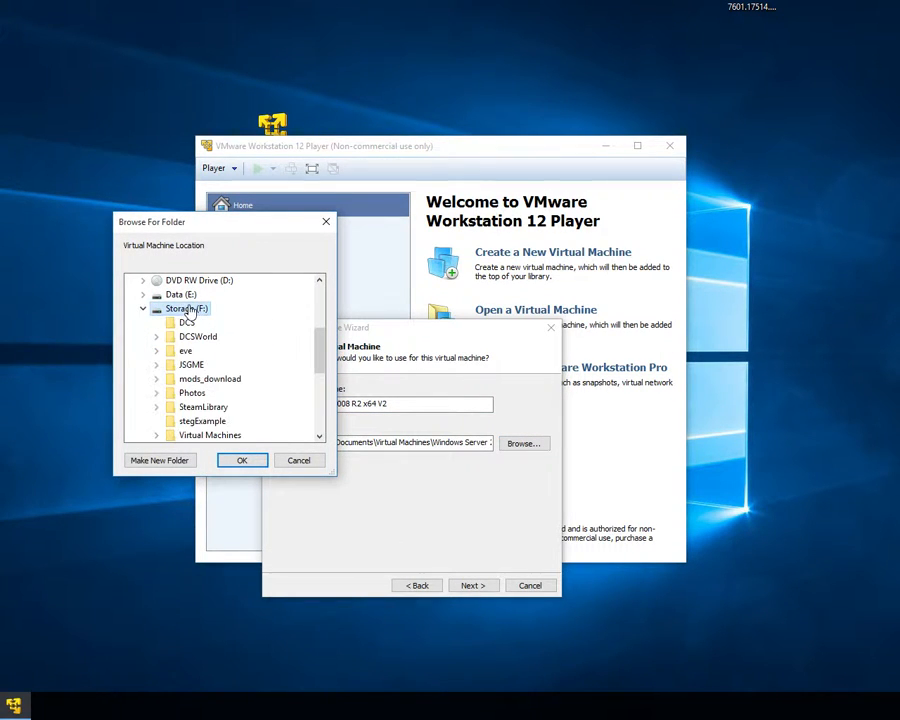
double_click(210, 435)
mouse_move(320, 352)
mouse_down()
mouse_move(320, 383)
mouse_move(321, 363)
mouse_up()
click(231, 294)
double_click(231, 294)
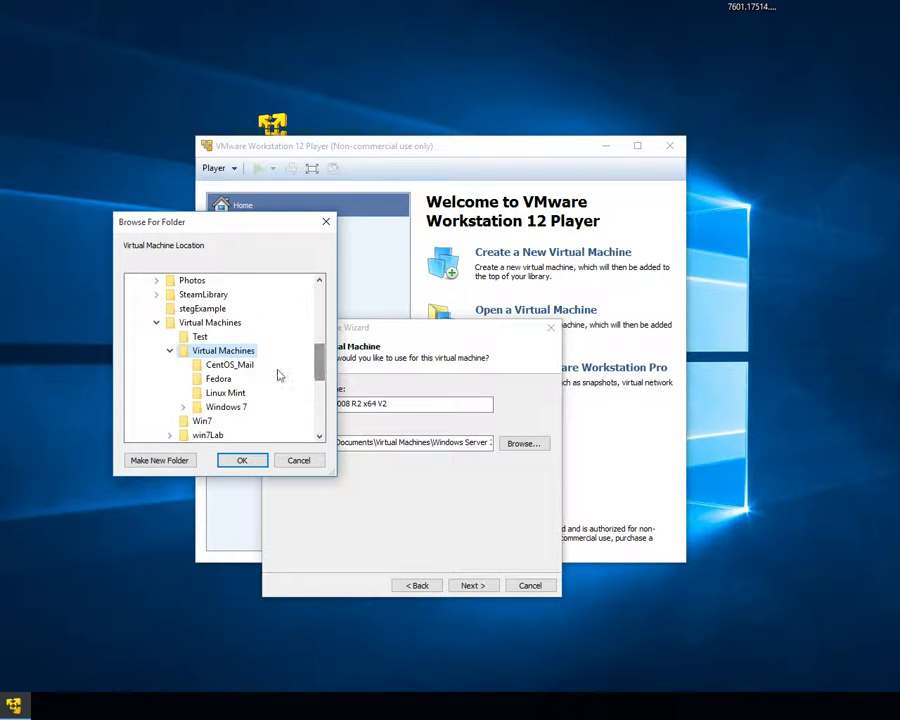
click(155, 460)
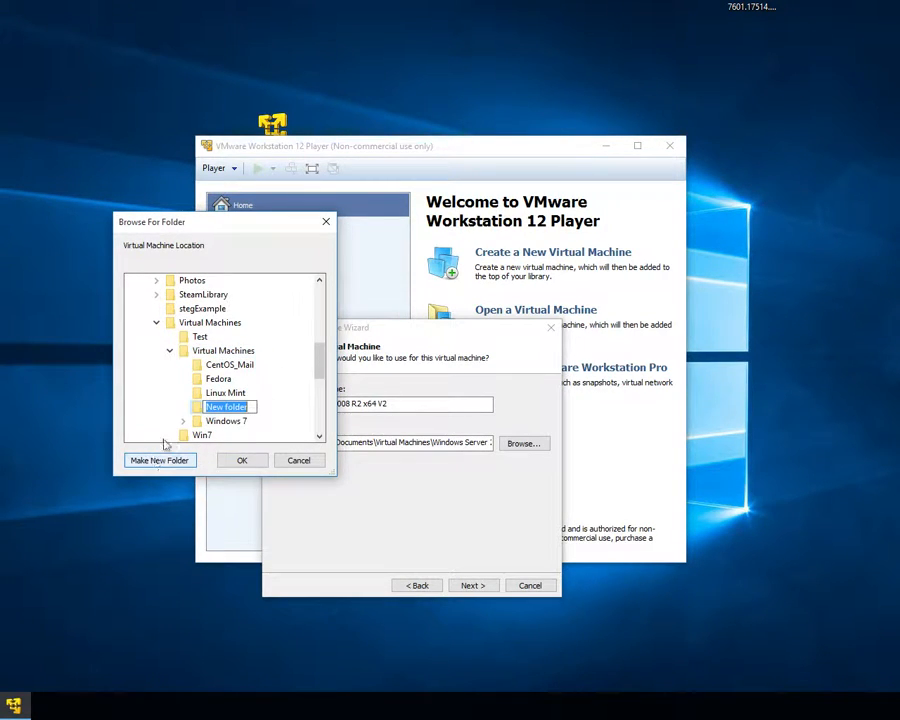
text(serve)
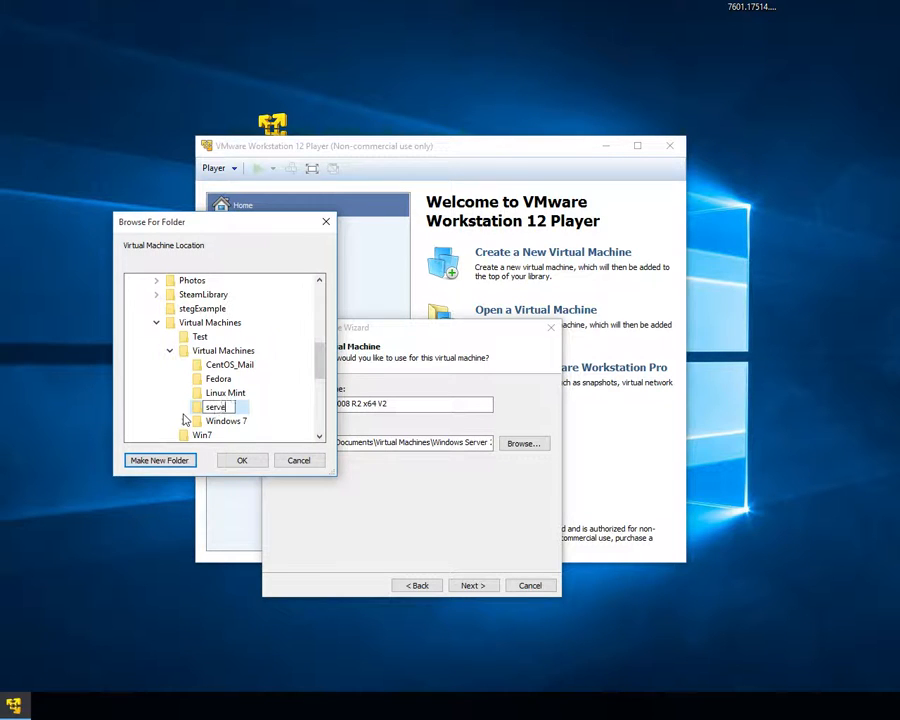
text(r08)
key(Return)
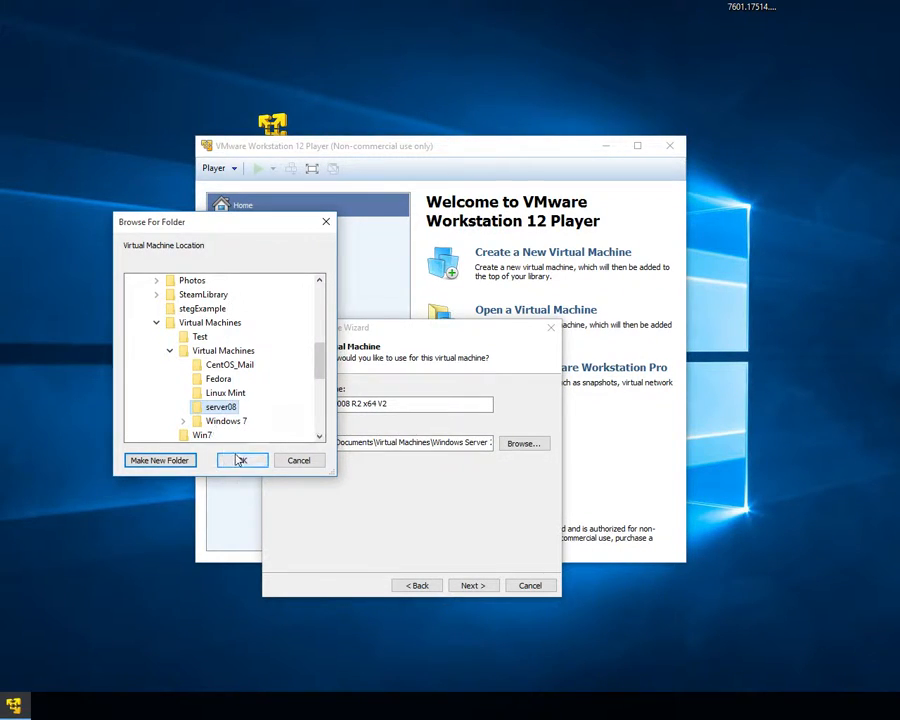
click(242, 459)
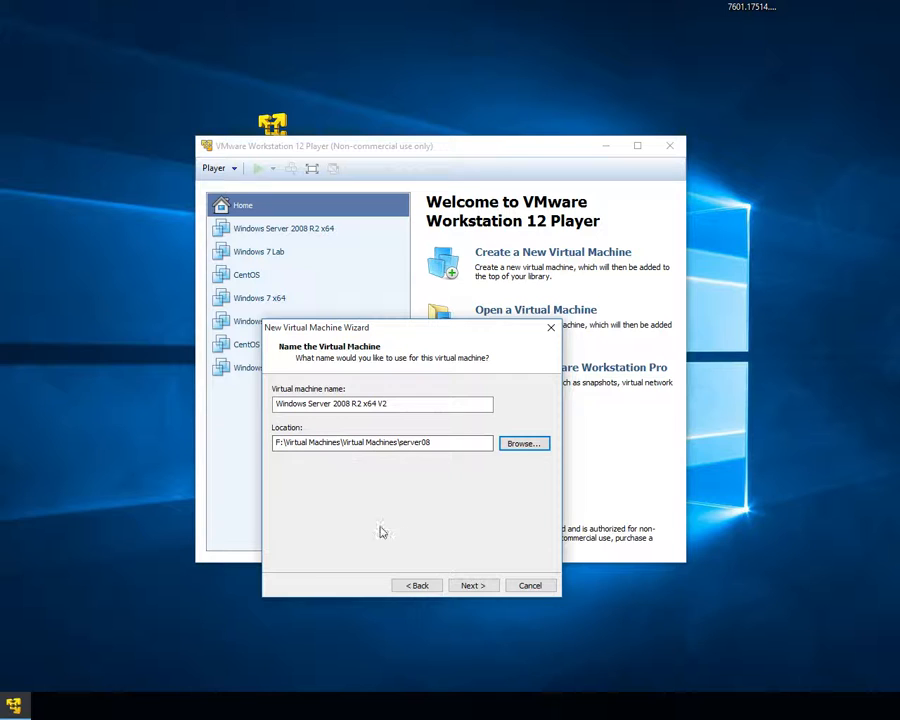
Step: Continue the wizard, keeping the 40 GB maximum disk split into multiple files
click(474, 586)
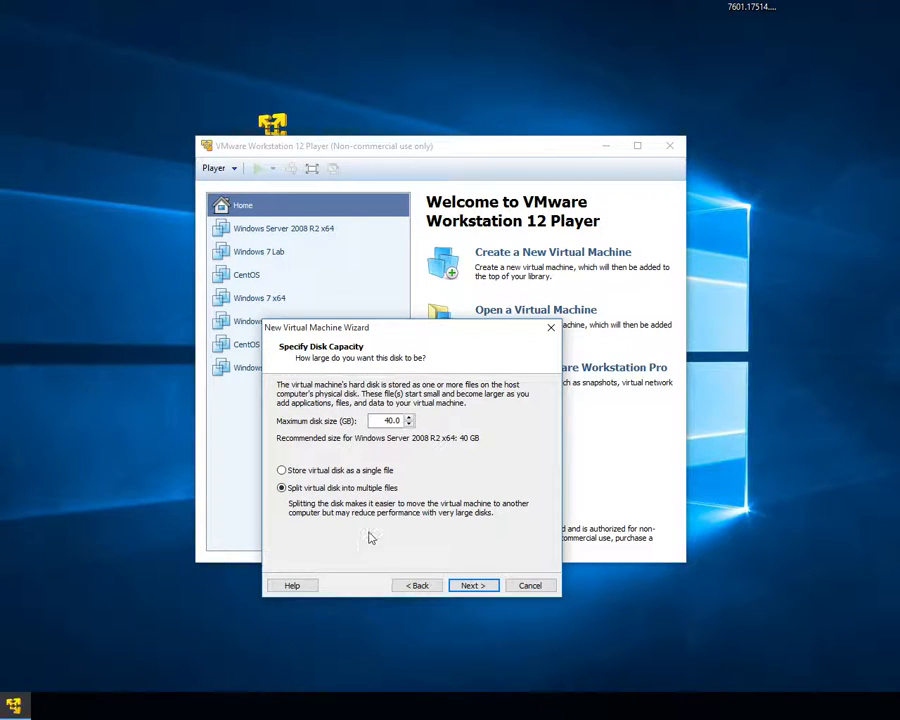
click(472, 586)
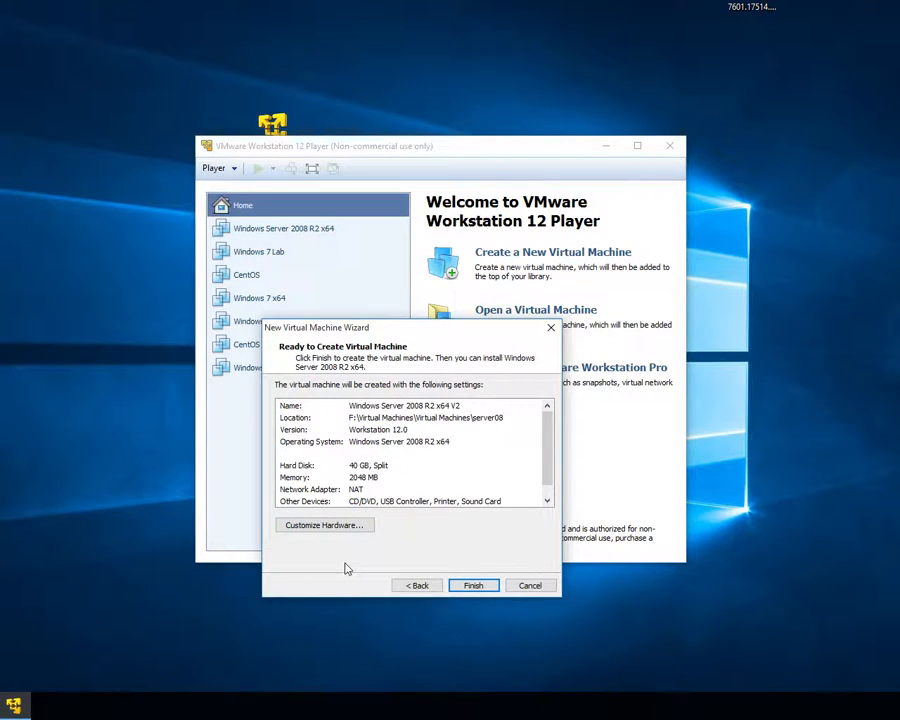
Step: Customize the hardware so the CD/DVD uses the Desktop ISO image 7601.17514.101119-1850_x64fre_server_eval_en-us-GRMSXEVAL_EN_DVD.iso
click(320, 527)
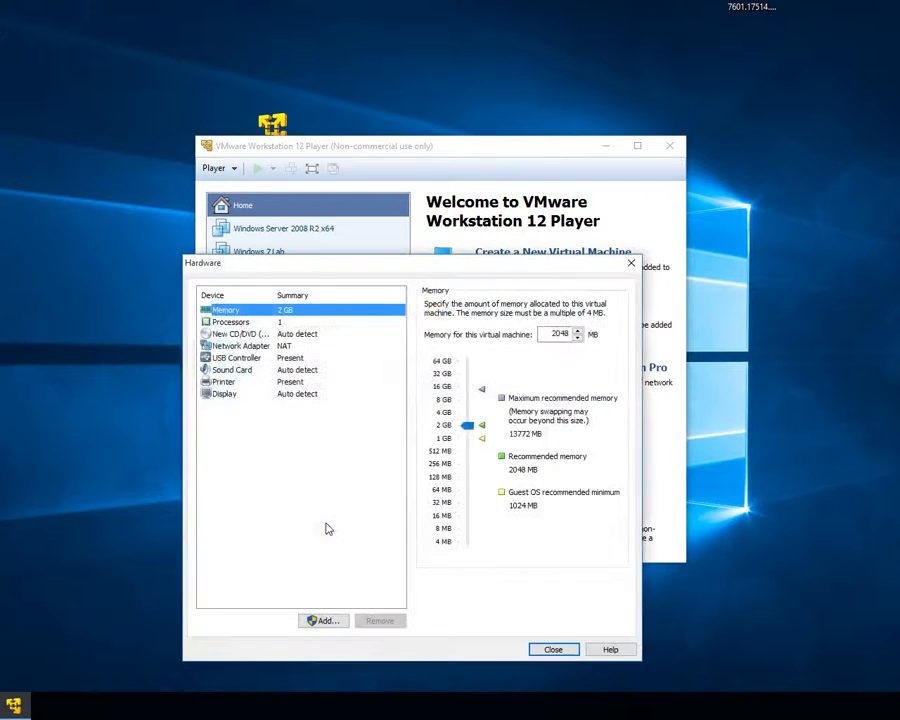
click(243, 335)
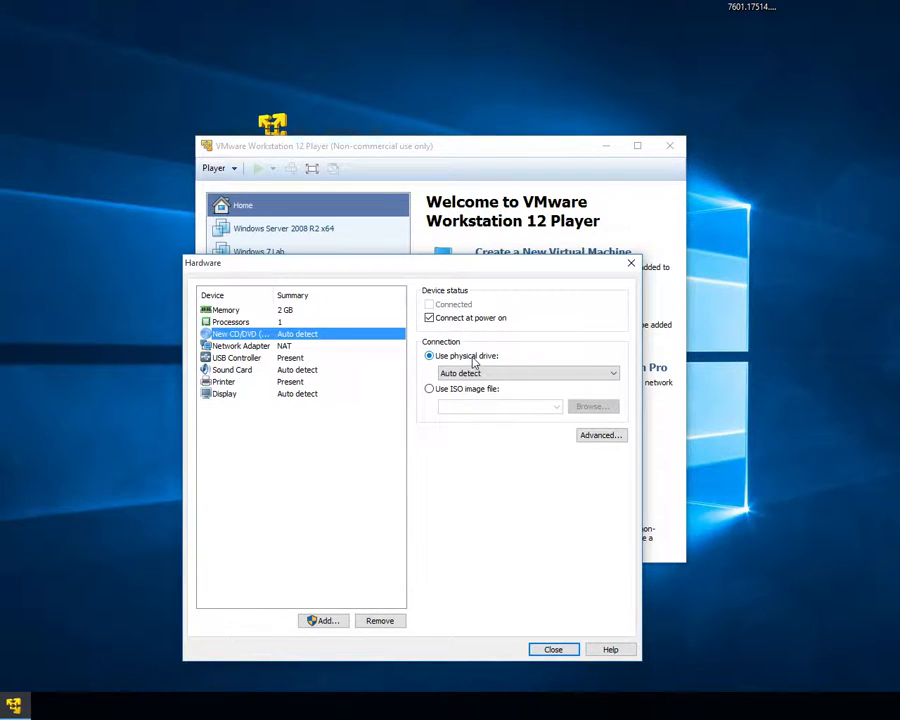
click(430, 390)
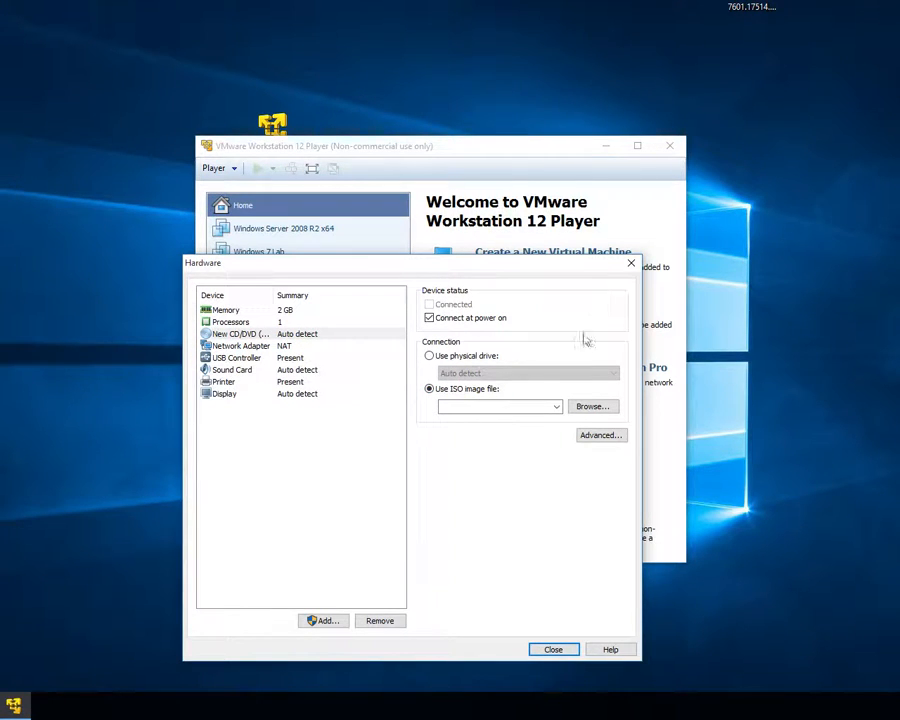
click(591, 408)
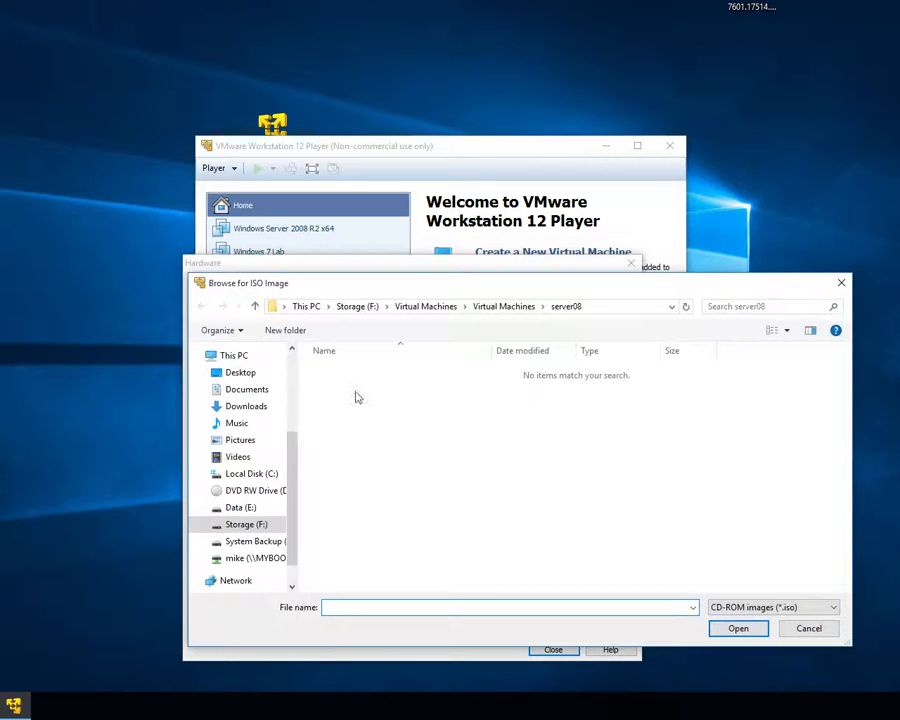
click(242, 374)
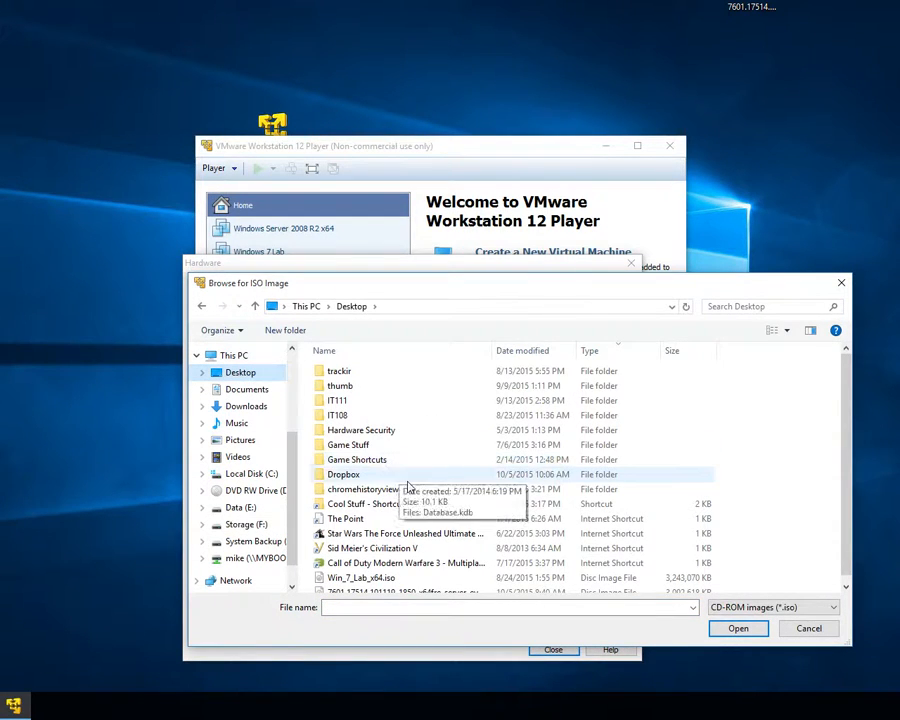
scroll(540, 575, down, 1)
click(520, 584)
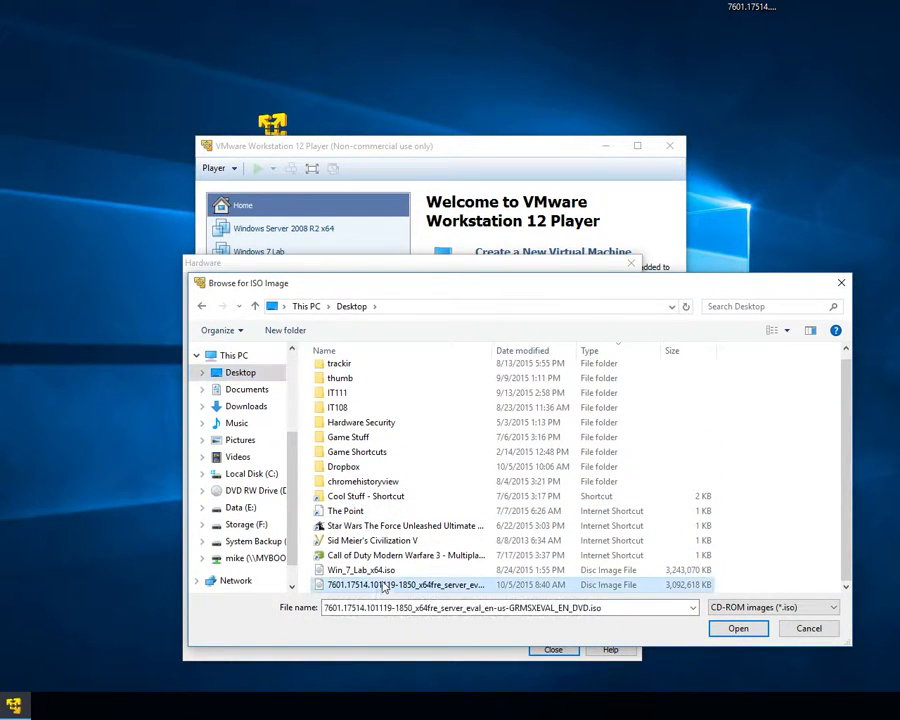
click(738, 629)
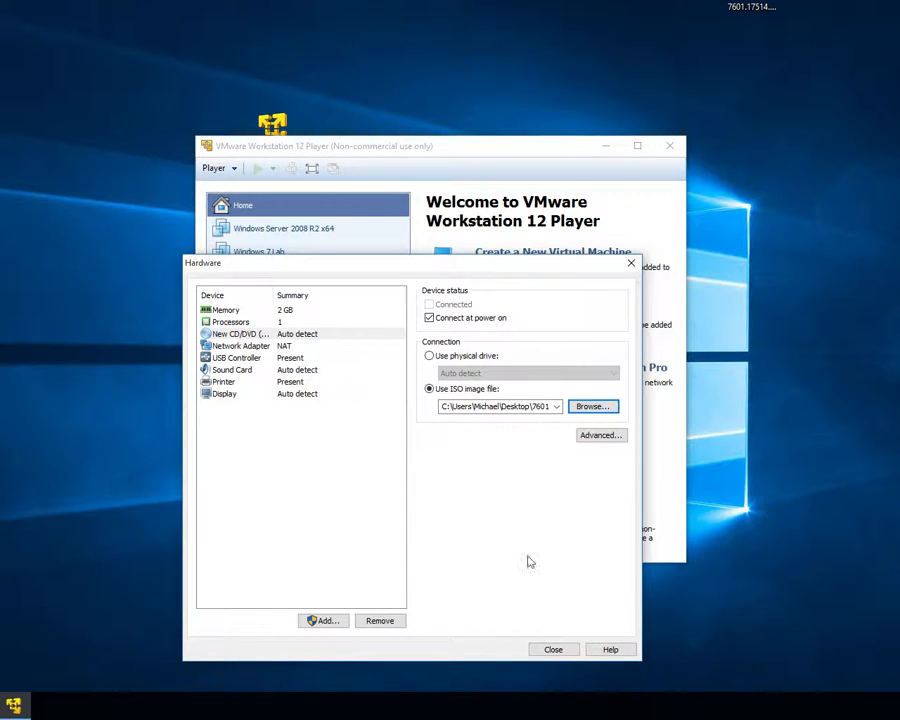
click(553, 650)
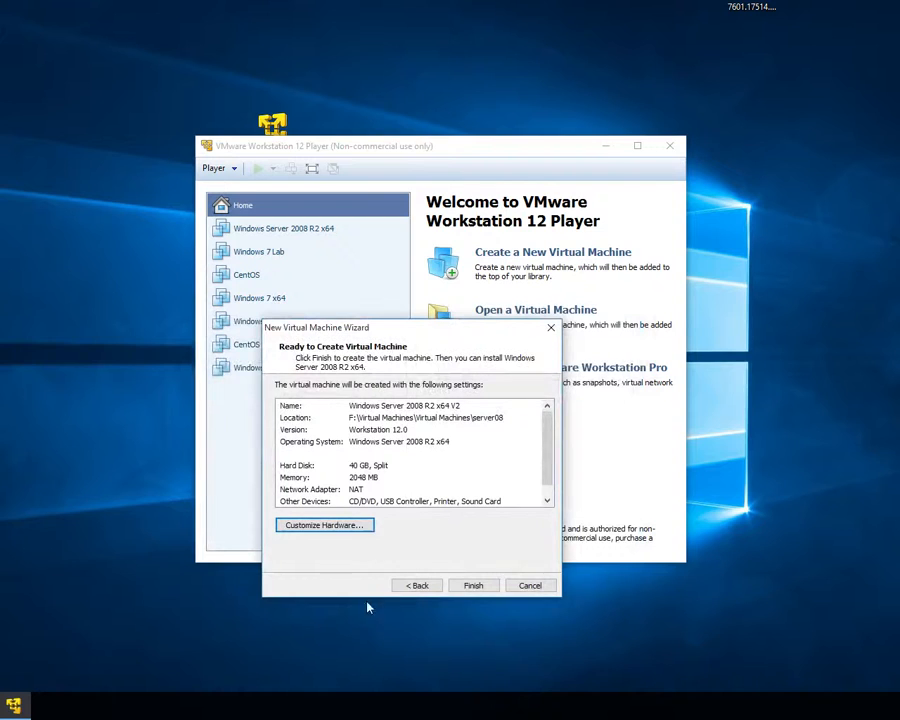
Step: Finish creating the virtual machine and power it on
click(473, 586)
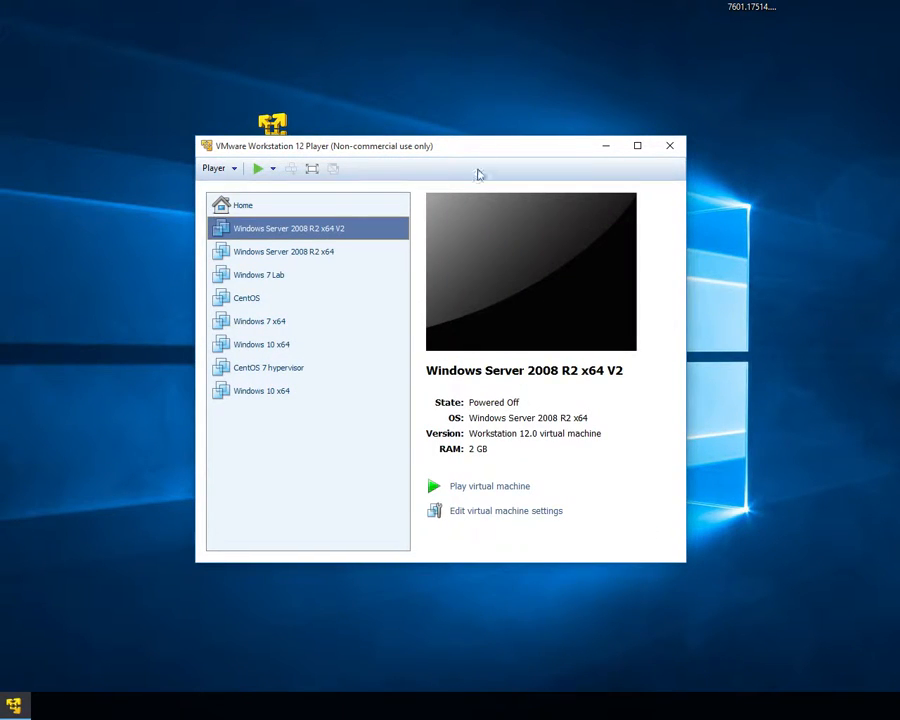
drag(475, 150, 445, 151)
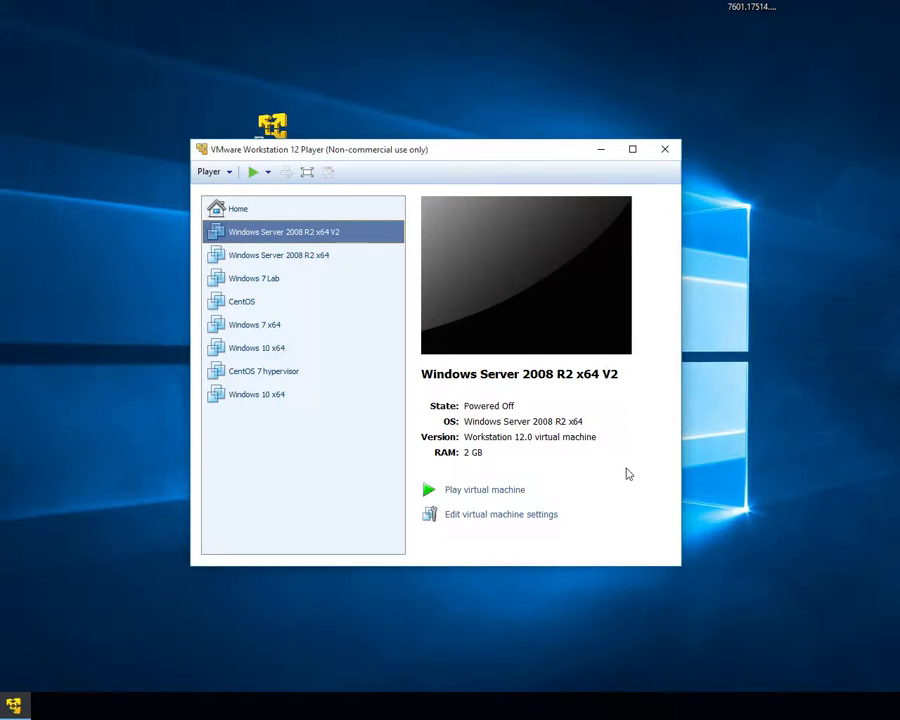
click(484, 490)
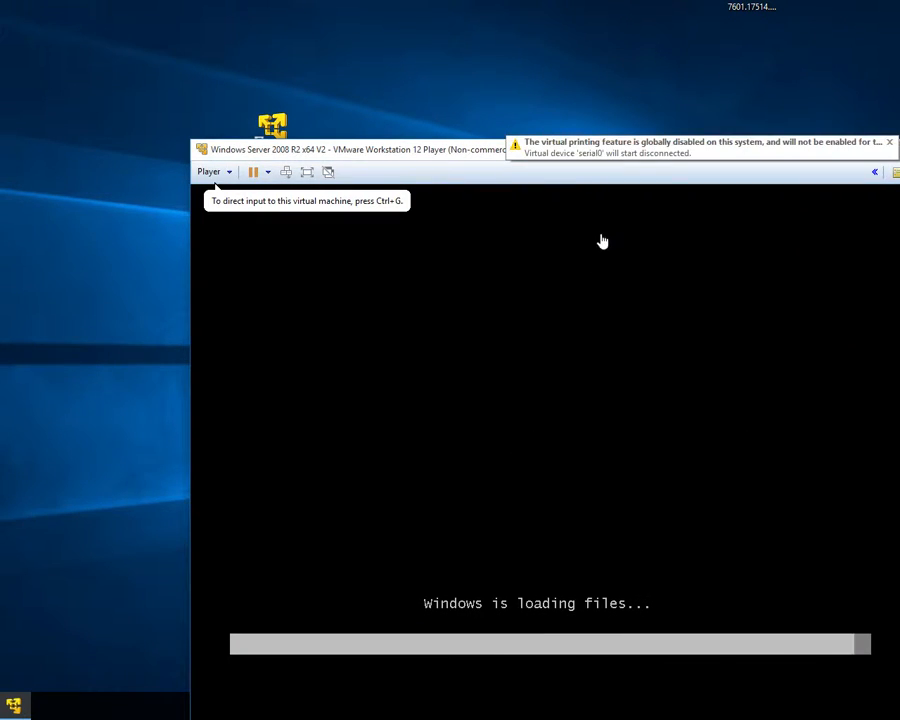
Step: Continue the Windows setup with English language, English (United States) format and US keyboard
drag(617, 160, 520, 91)
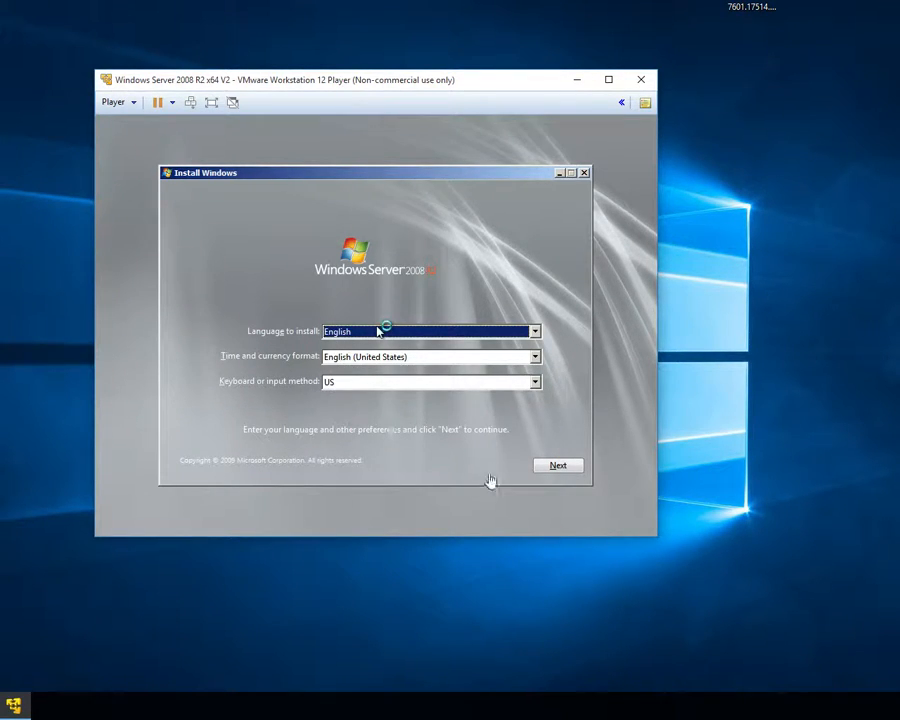
click(558, 468)
click(558, 466)
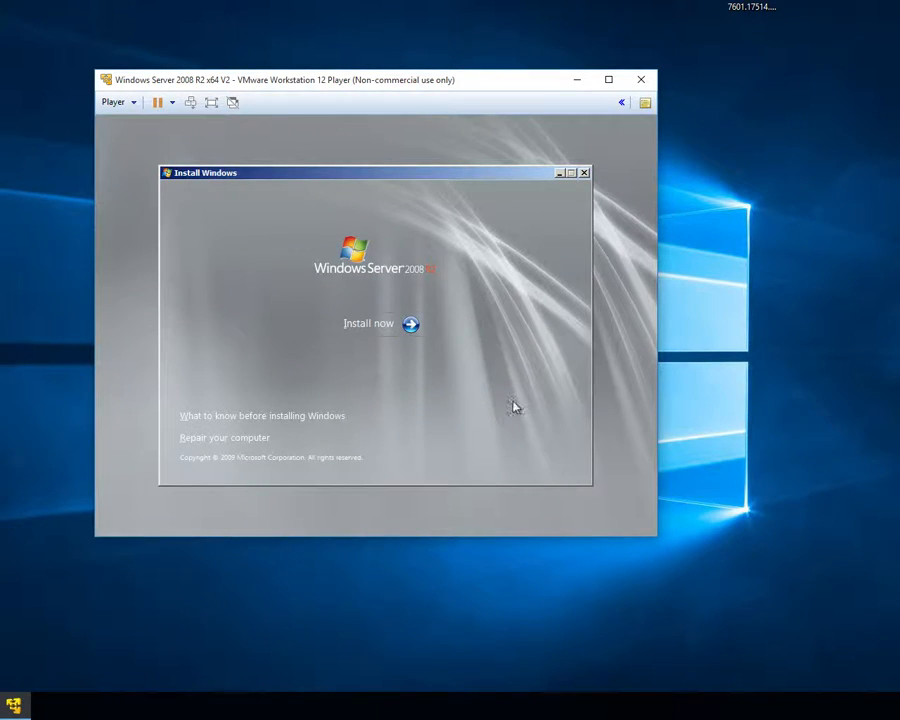
Step: Start the installation and choose Windows Server 2008 R2 Standard (Full Installation)
click(379, 327)
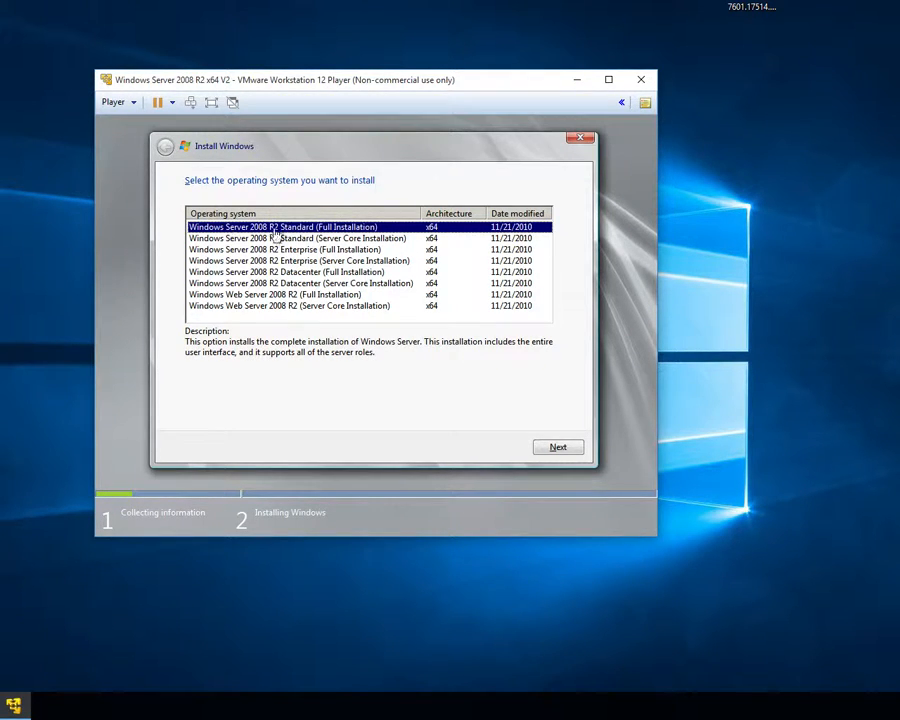
click(559, 451)
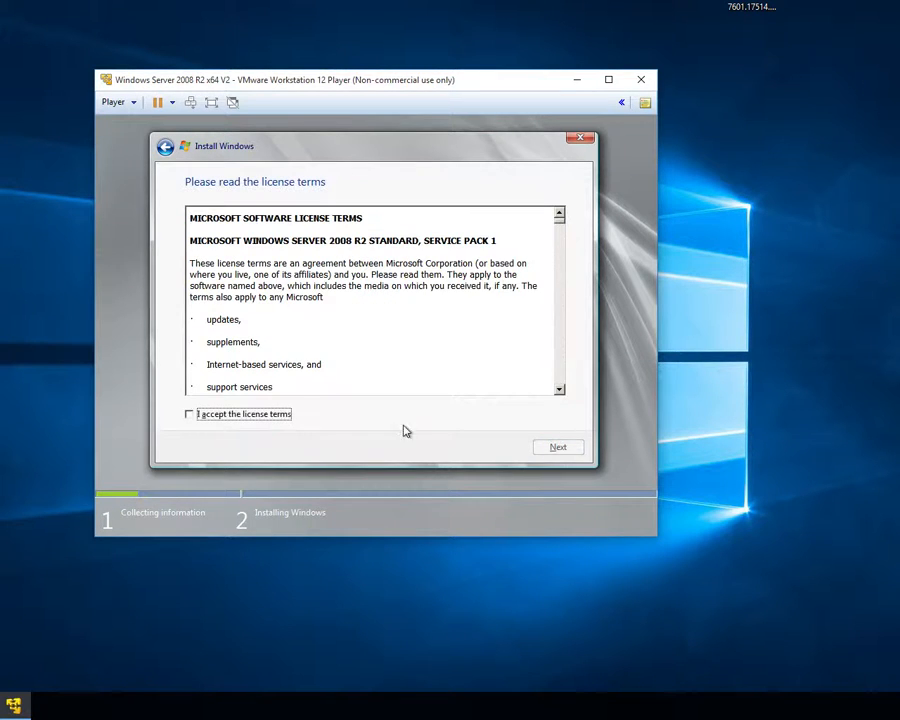
Step: Accept the license terms and continue
click(214, 416)
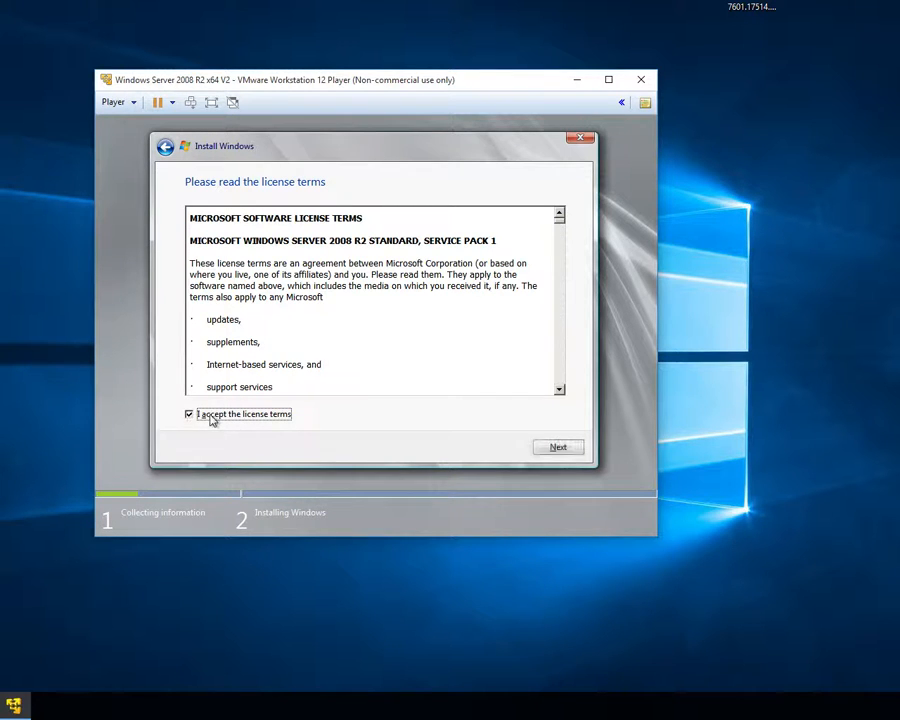
click(557, 448)
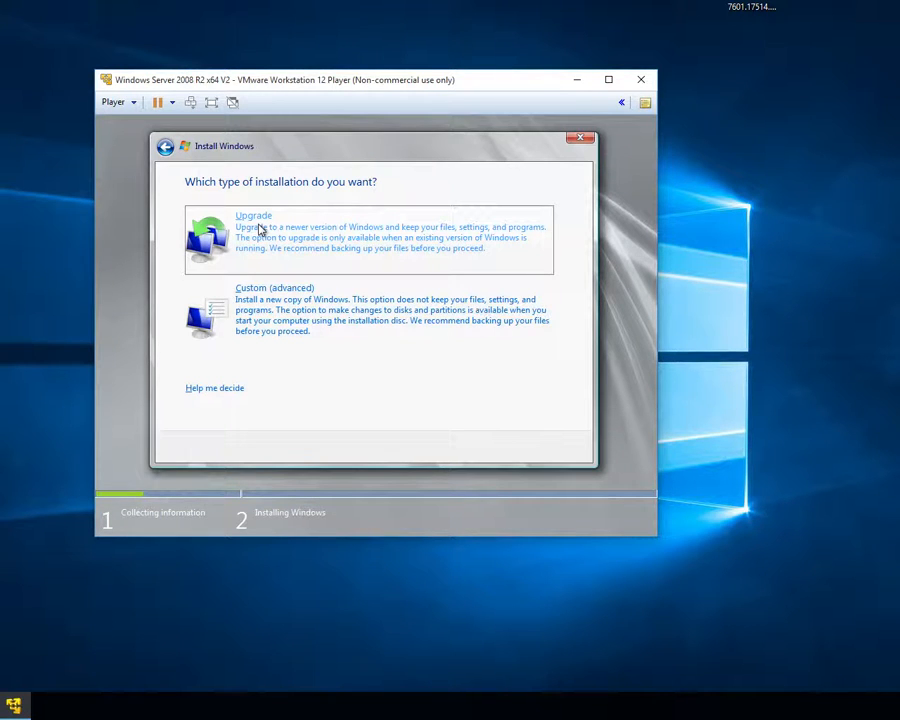
Step: Choose a Custom (advanced) installation onto Disk 0 Unallocated Space
click(271, 312)
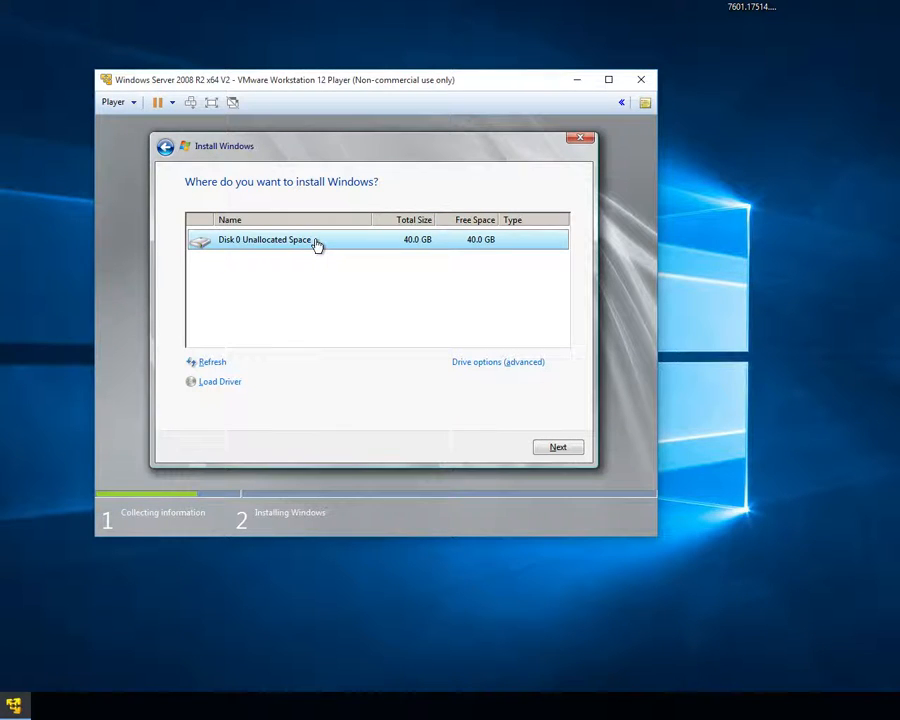
click(558, 448)
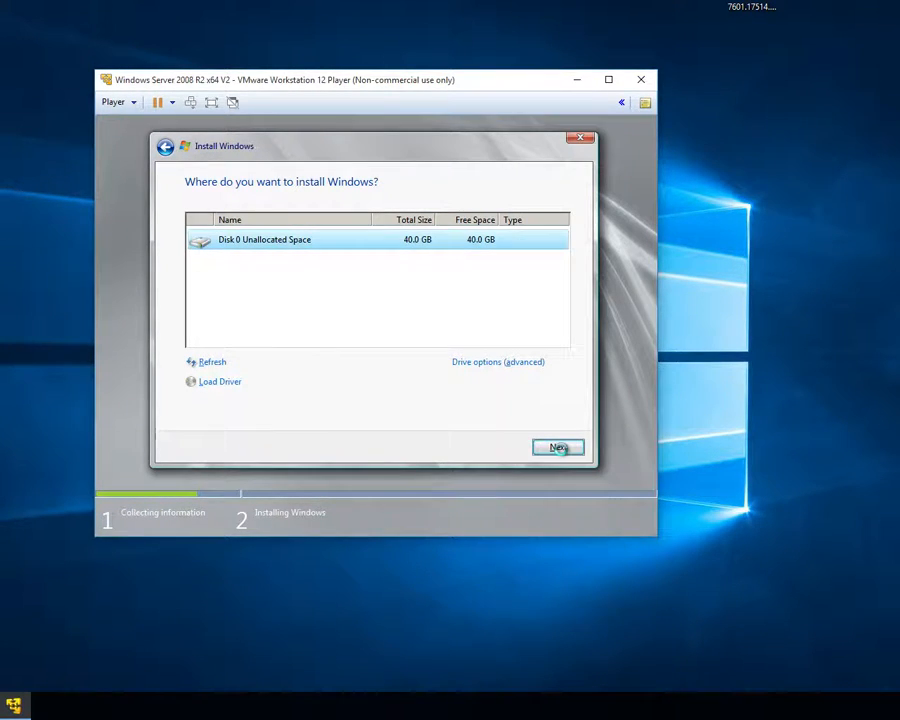